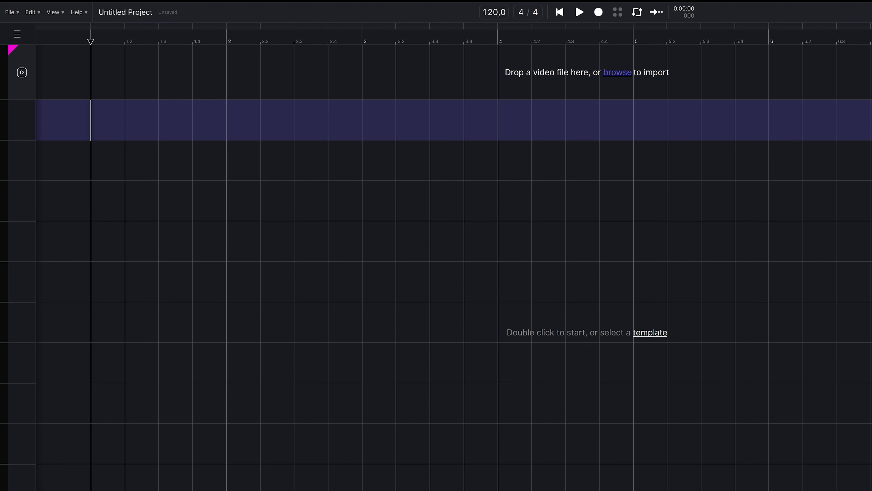
Step: Import the Game.mp4 video onto the project's video track and scrub through it in the video monitor
drag(333, 241, 510, 248)
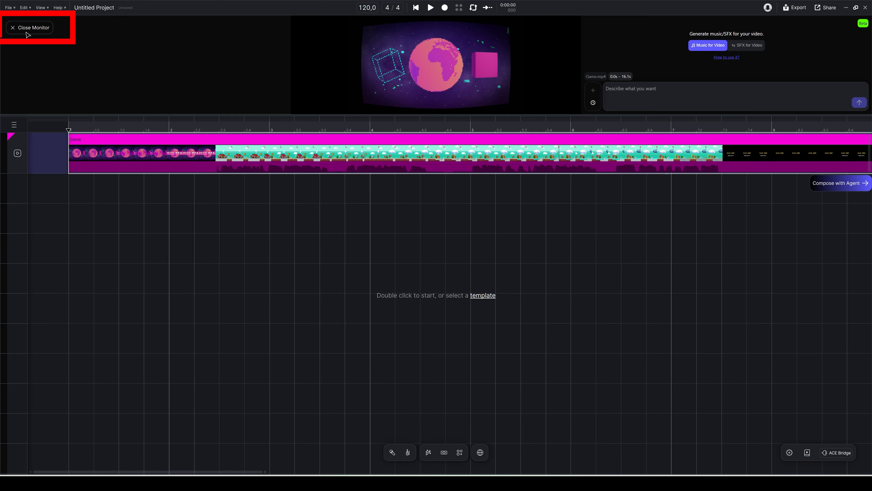
click(34, 28)
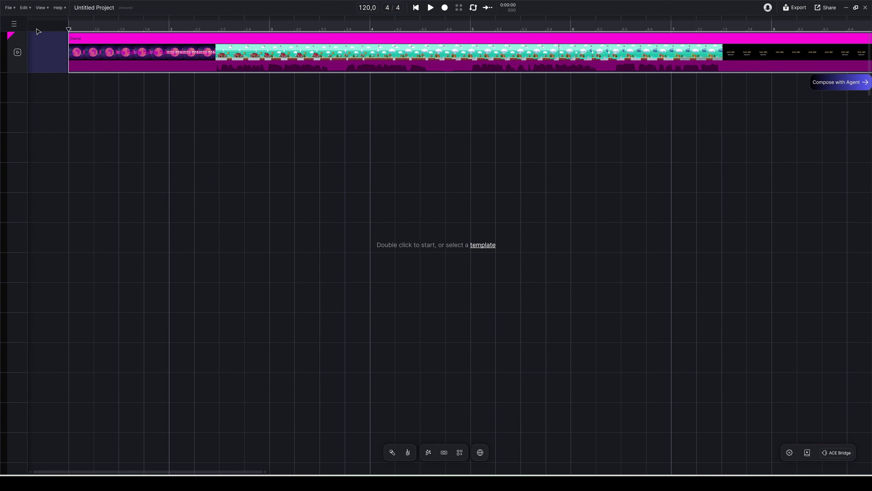
click(220, 60)
drag(219, 162, 468, 162)
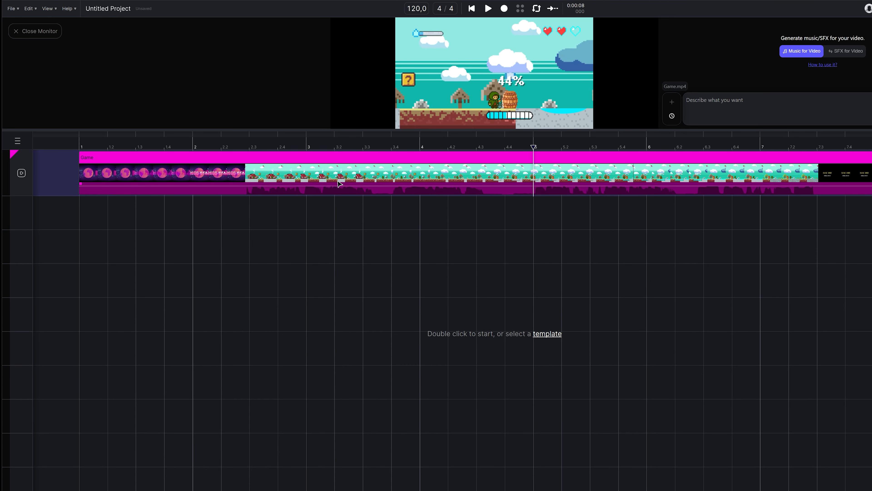
Step: Detach the audio from the Game video clip onto its own audio track
mouse_move(39, 179)
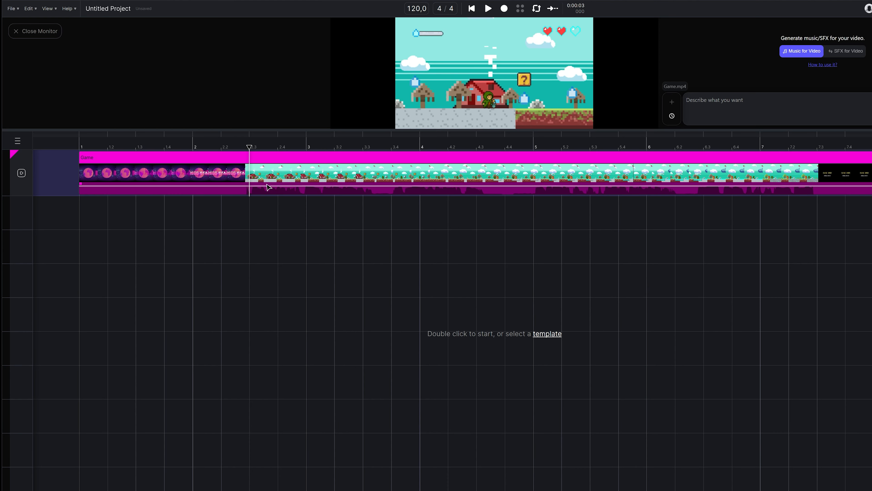
click(269, 179)
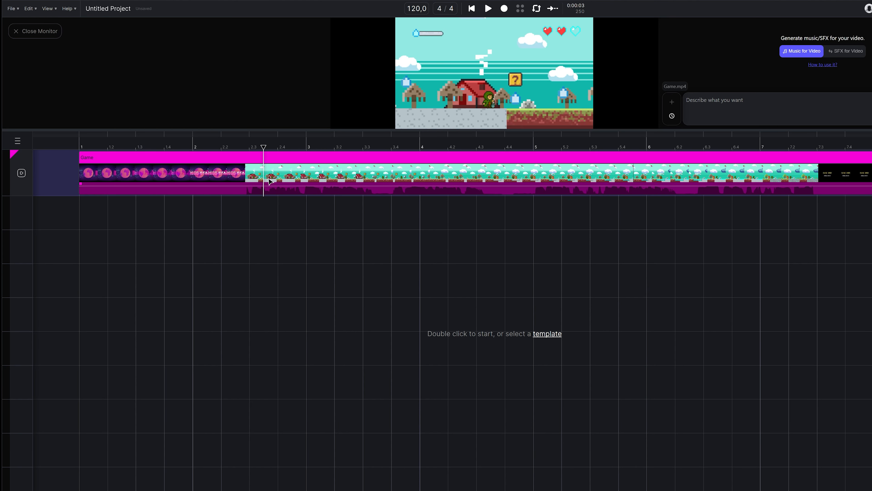
right_click(270, 181)
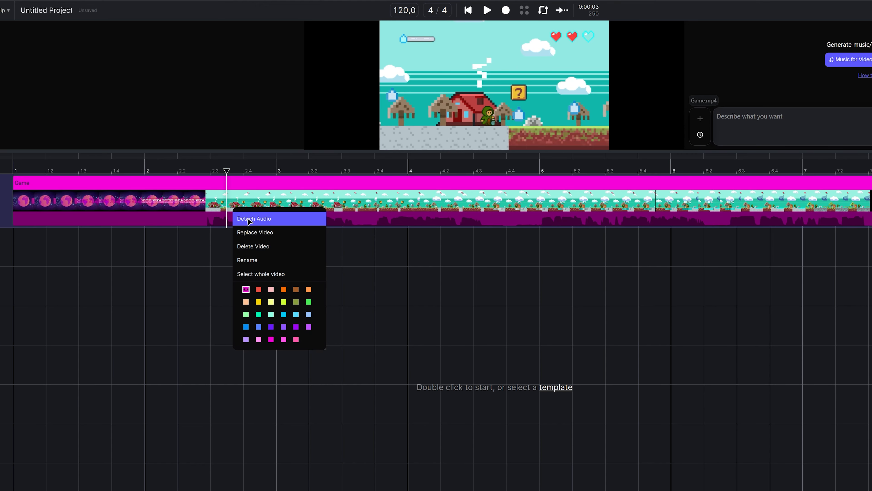
click(250, 220)
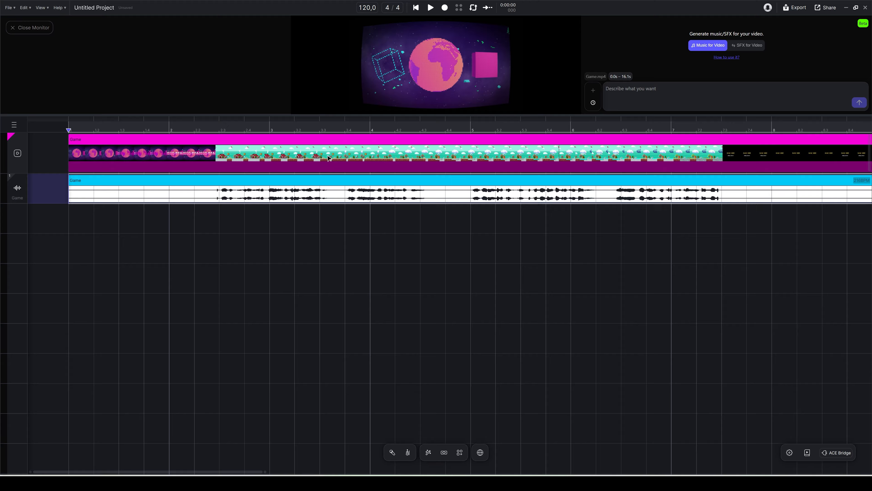
Step: Select the 4.8–7.8 s portion of the Game video as the range for music generation
click(328, 158)
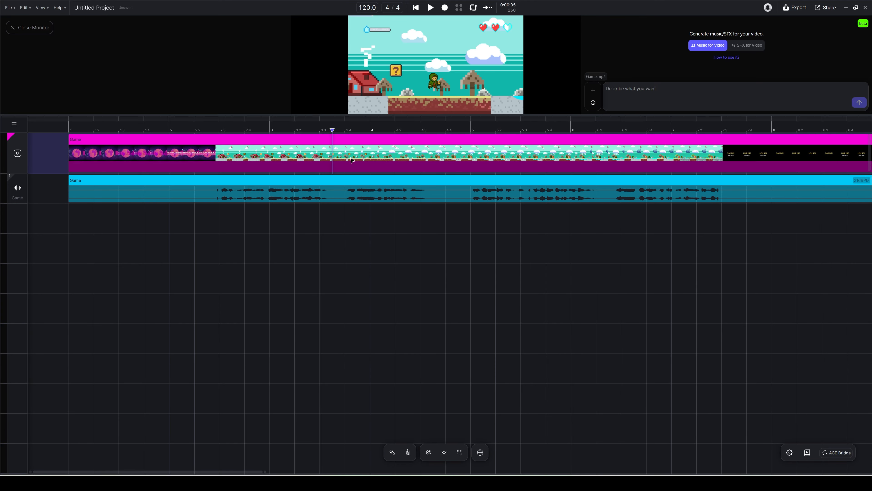
drag(350, 158, 351, 157)
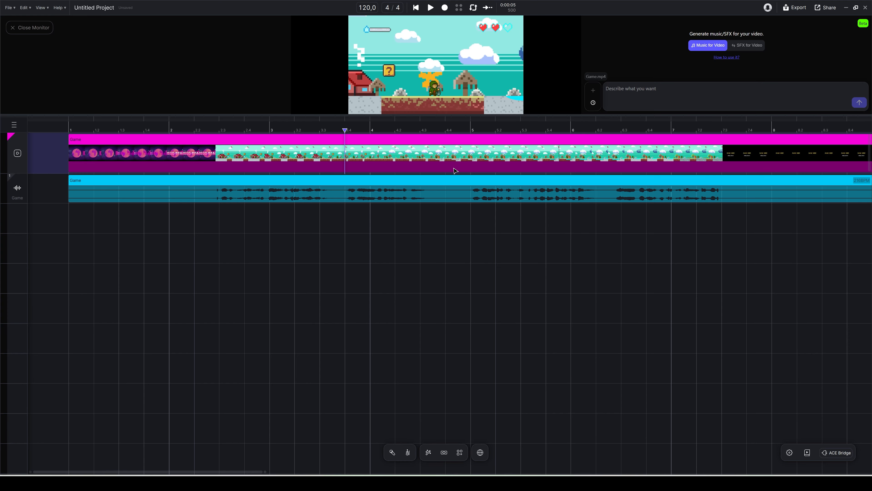
drag(455, 170, 306, 170)
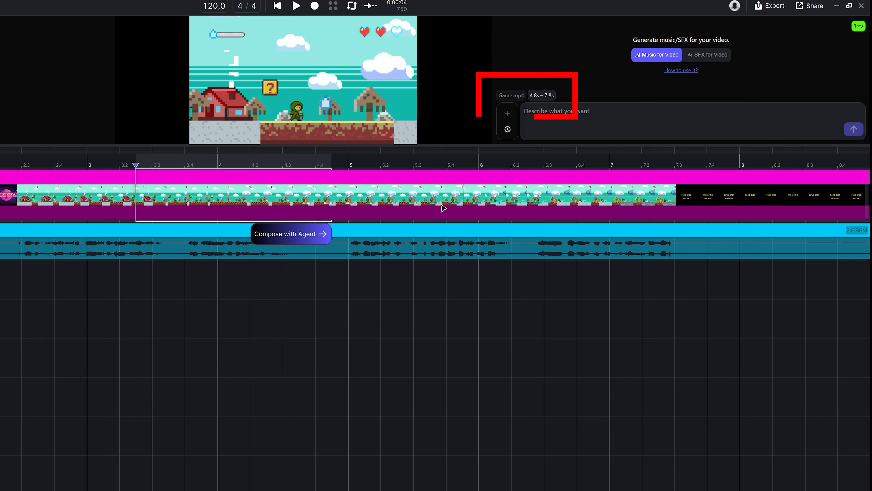
Step: Clear the range selection and generate music for the video with the prompt "Retro Cinematic soundtrack for a 2D pixel art game"
click(420, 205)
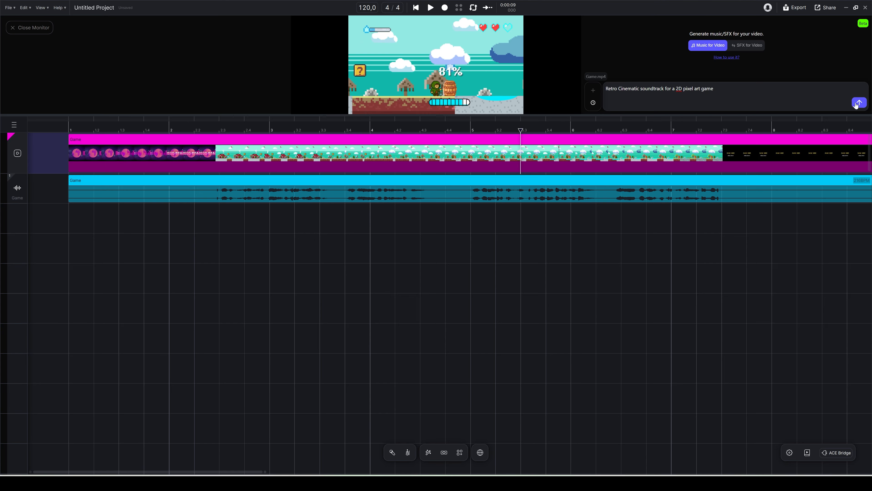
click(858, 103)
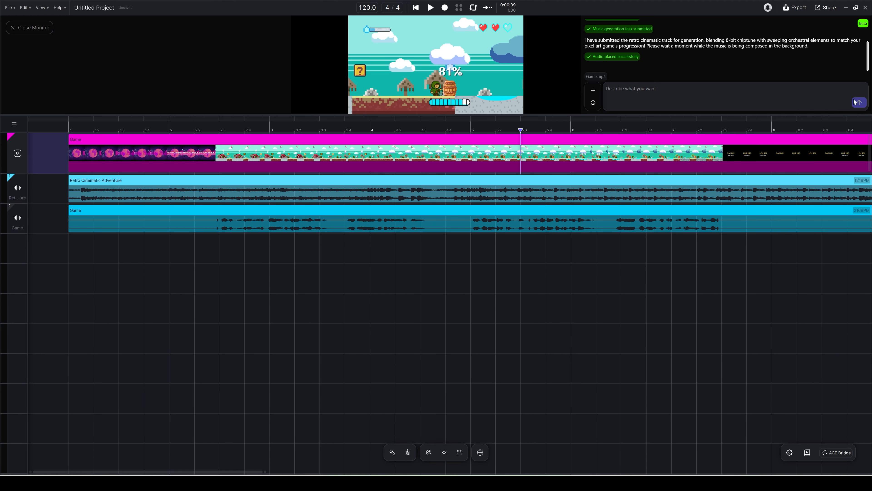
Step: Return to the start of the timeline and play the video with the generated soundtrack
click(431, 8)
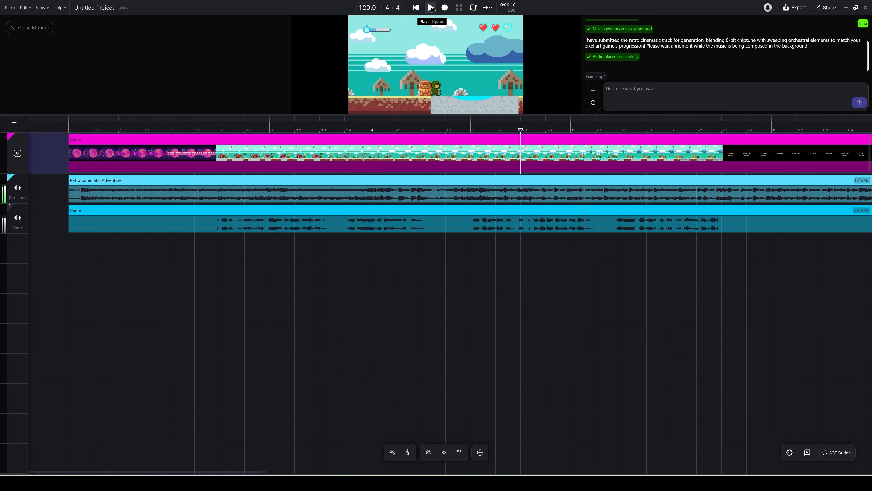
click(417, 8)
click(430, 8)
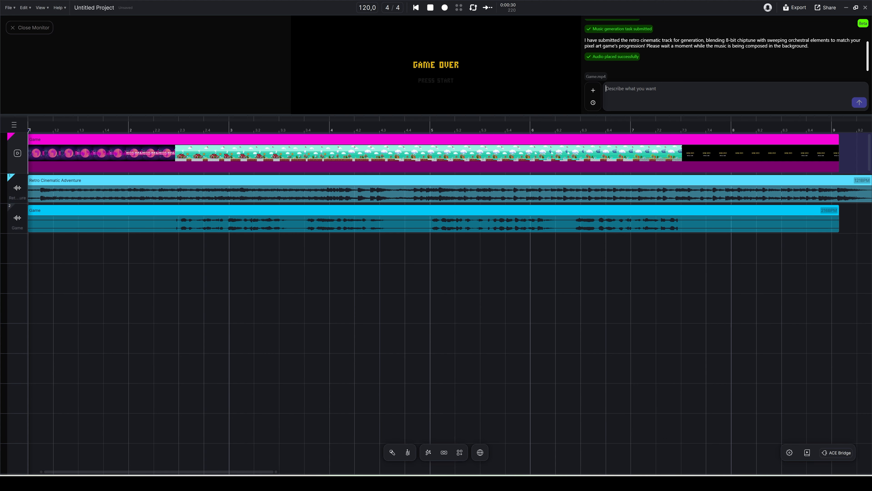
Step: Ask the agent to generate sound FX for the Game.mp4 video
text(enerate sound FX for the)
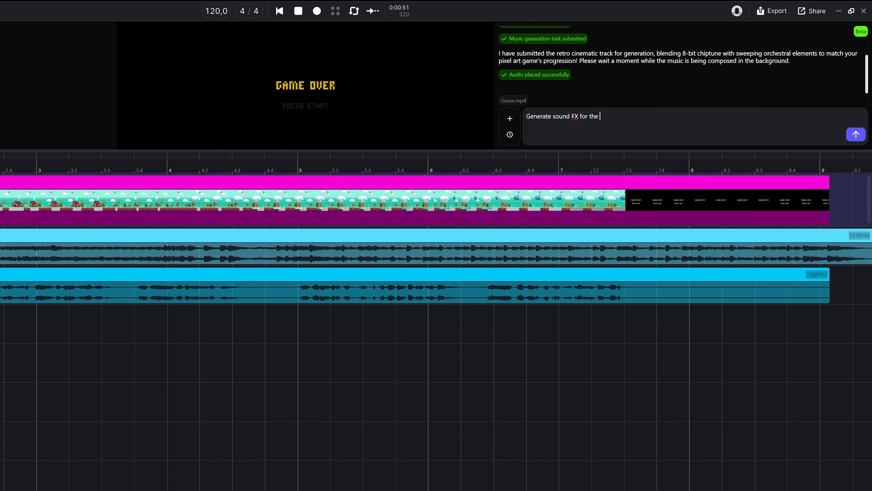
key(Return)
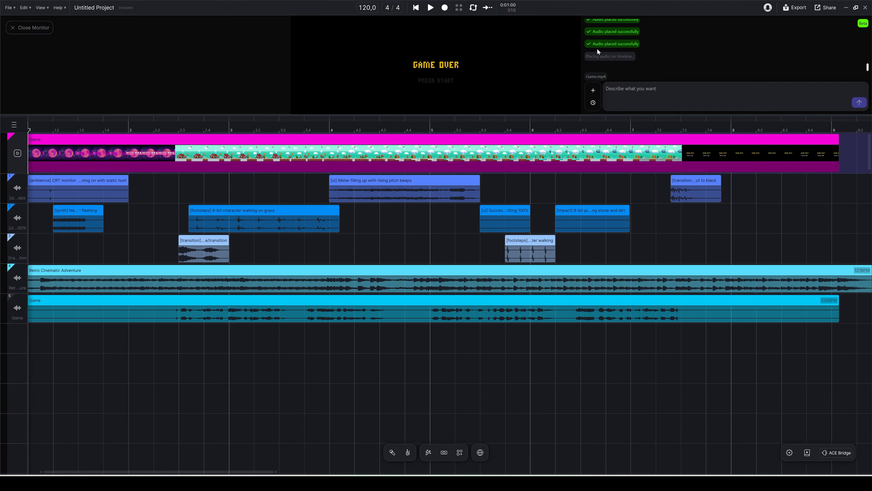
Step: Play back the video together with the generated sound effects
click(430, 7)
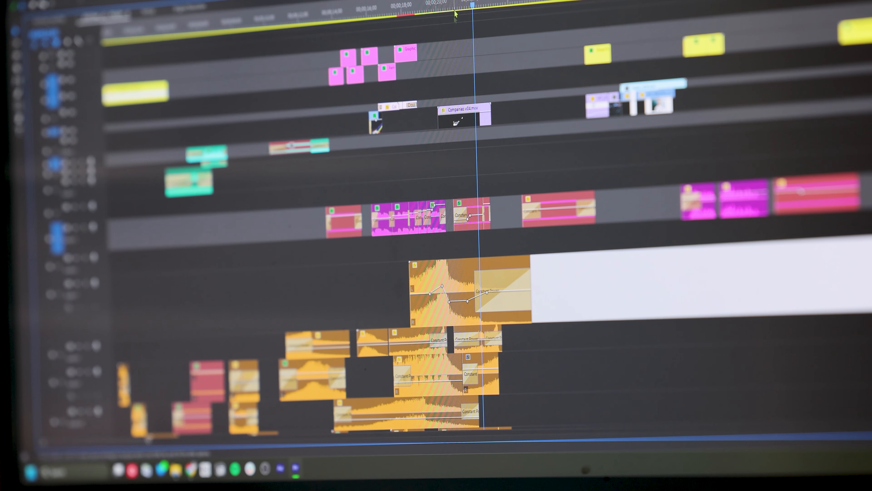
drag(440, 7, 417, 9)
key(space)
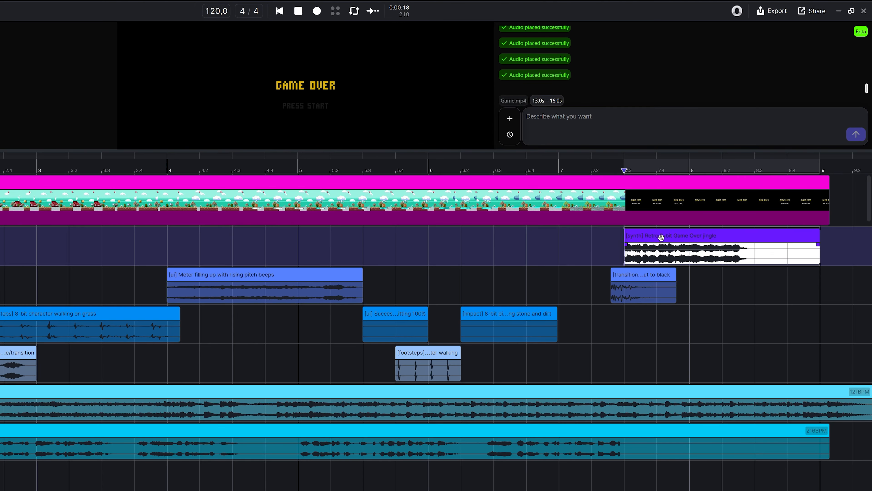
Step: Lower the gain of the Retro 8-bit Game Over jingle clip and close its clip editor
double_click(660, 236)
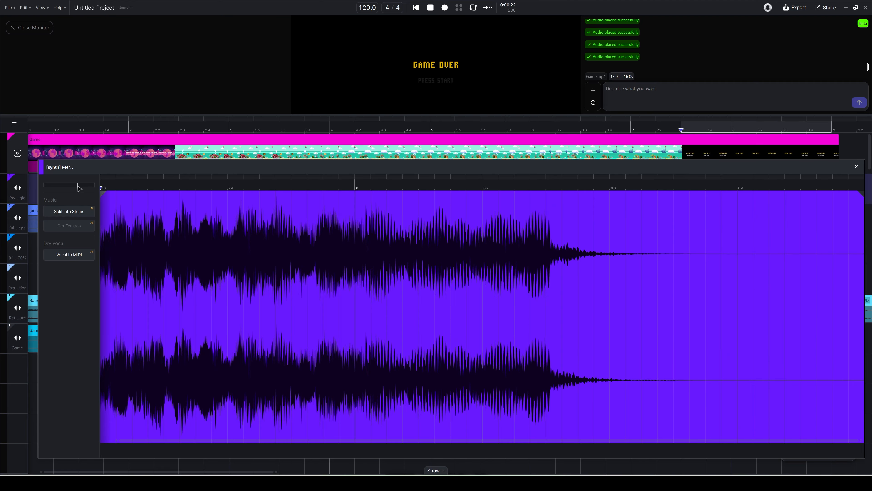
mouse_move(79, 187)
mouse_down()
mouse_move(55, 188)
mouse_move(82, 189)
mouse_move(72, 189)
mouse_up()
drag(71, 190, 72, 190)
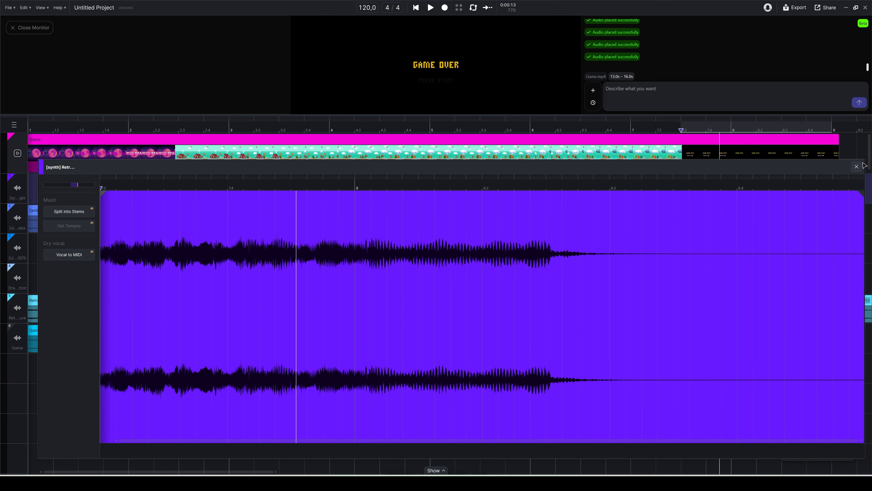
click(857, 166)
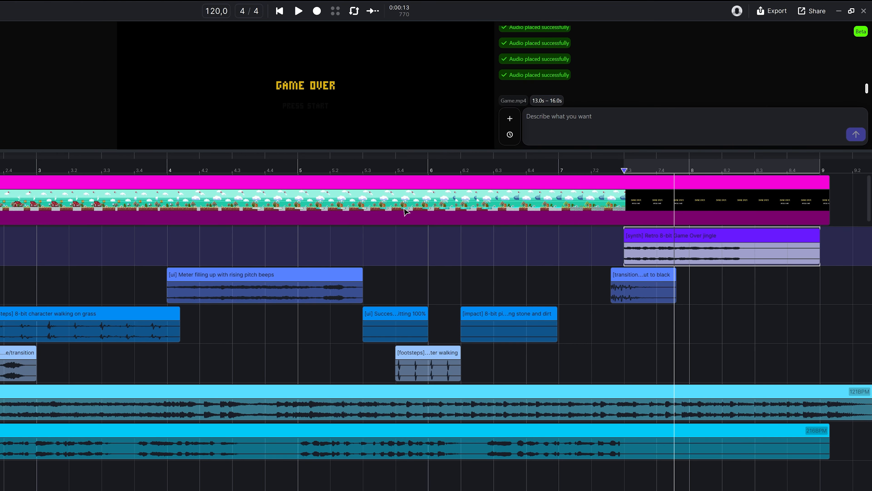
Step: Play the section from just before 5.4 to check the timing of the footsteps clip against the video
click(394, 170)
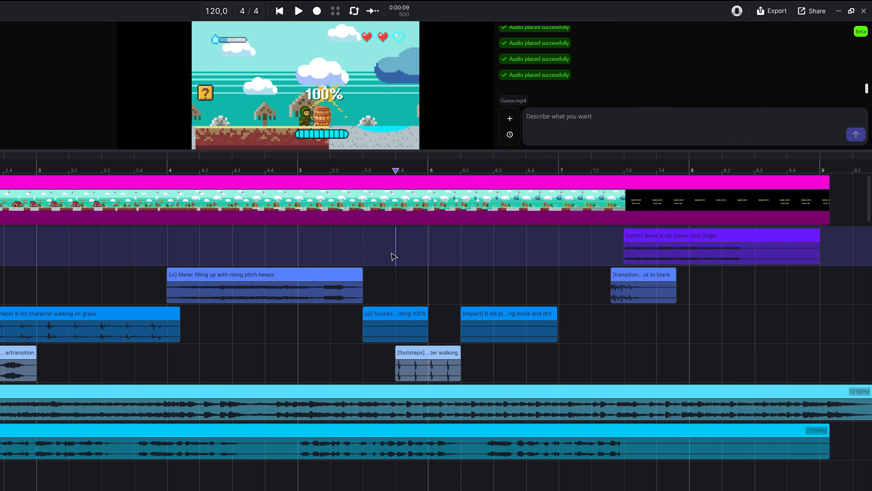
click(387, 222)
key(space)
key(space)
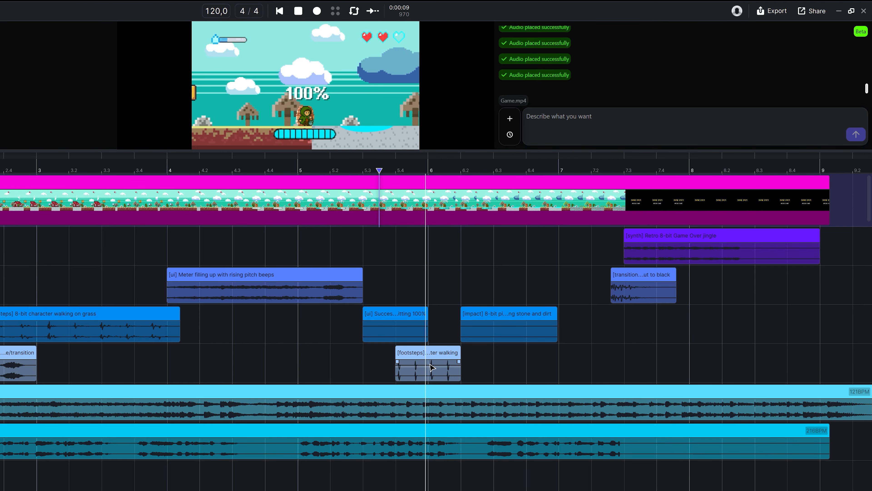
click(474, 228)
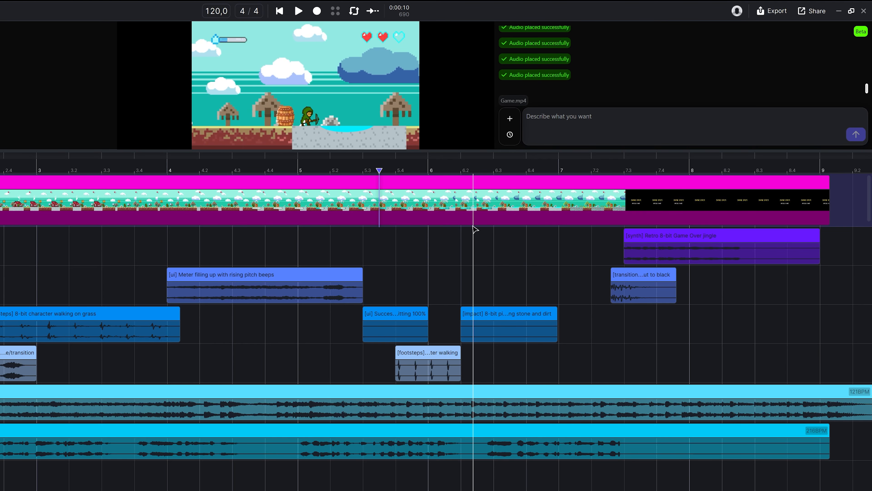
Step: Move the footsteps clip starting at 5.4 so it begins at 6.2, and play the section from bar 6
click(451, 195)
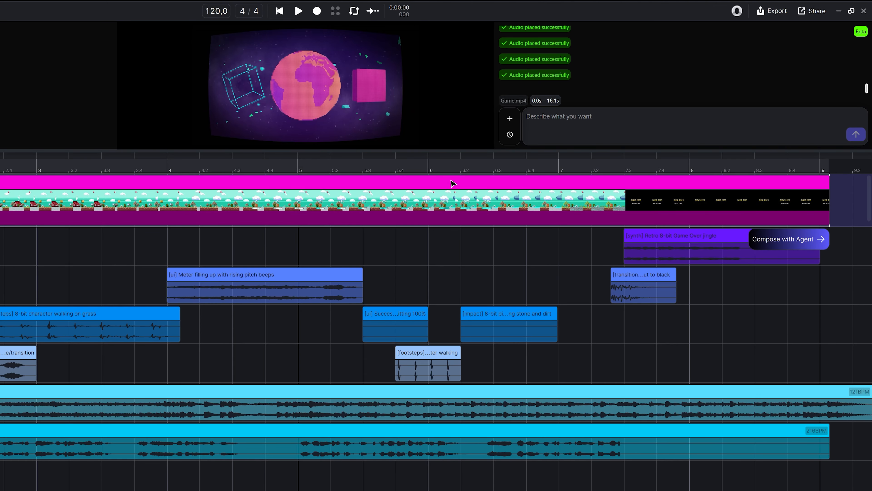
click(460, 195)
drag(428, 349, 493, 349)
click(436, 197)
key(space)
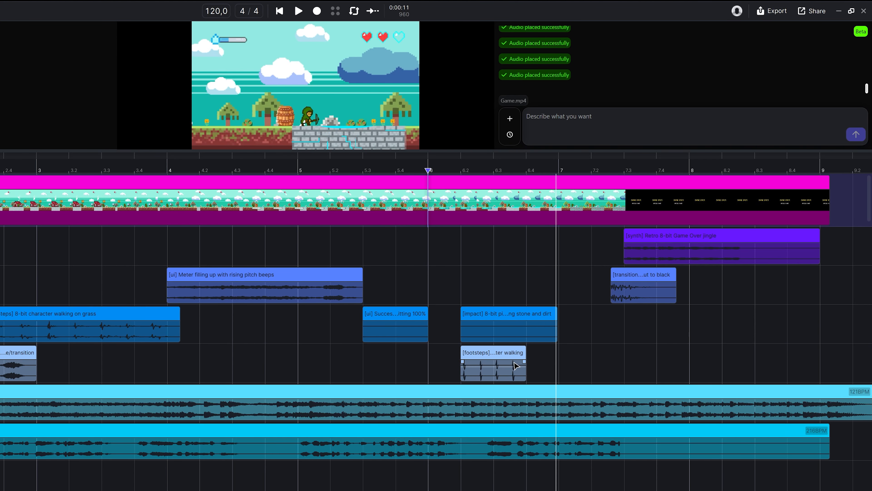
Step: Duplicate the moved footsteps clip directly after itself and play the section from 6.3
click(495, 353)
key(ctrl+d)
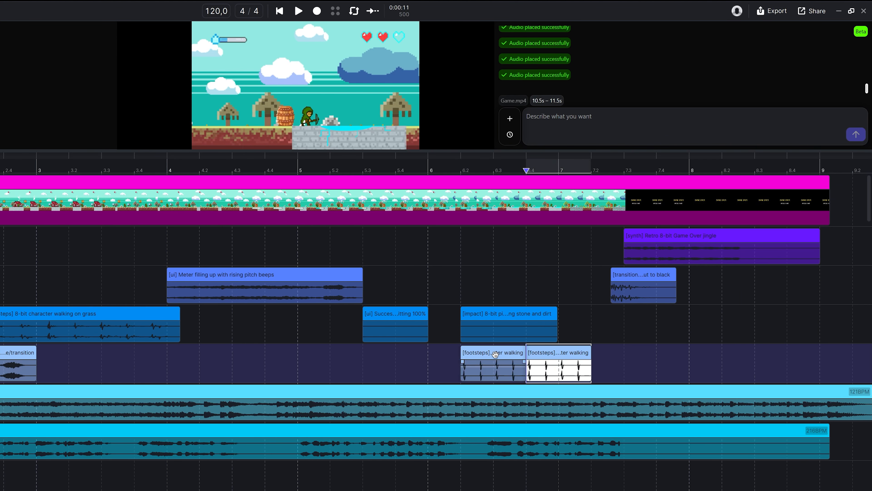
click(494, 206)
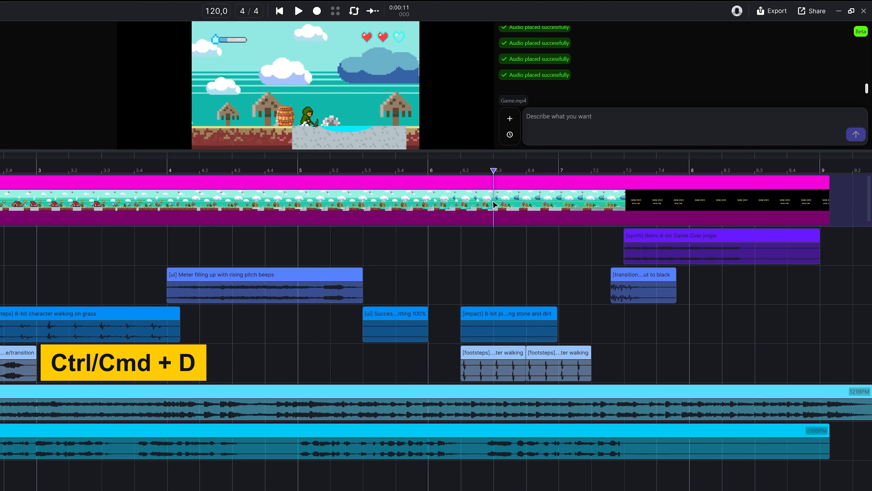
key(space)
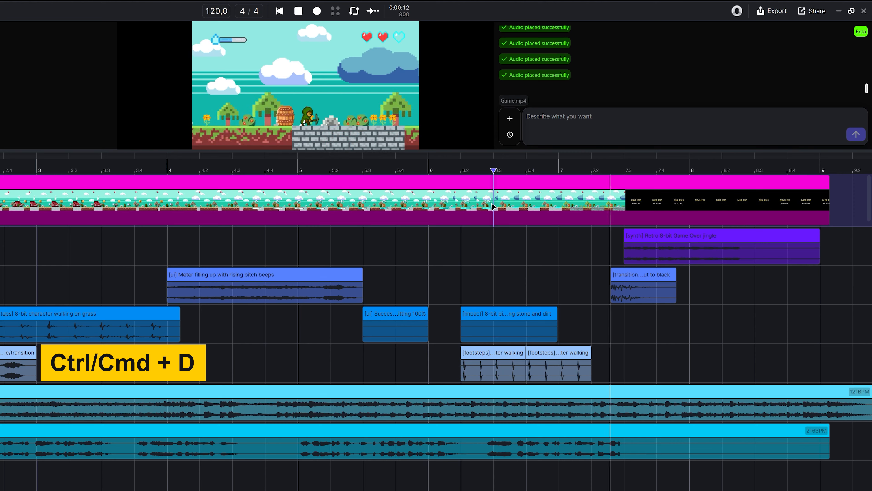
key(space)
Step: Trim the end of the duplicated footsteps clip to about 12.25 s and play the section from 6.2
drag(564, 207, 570, 204)
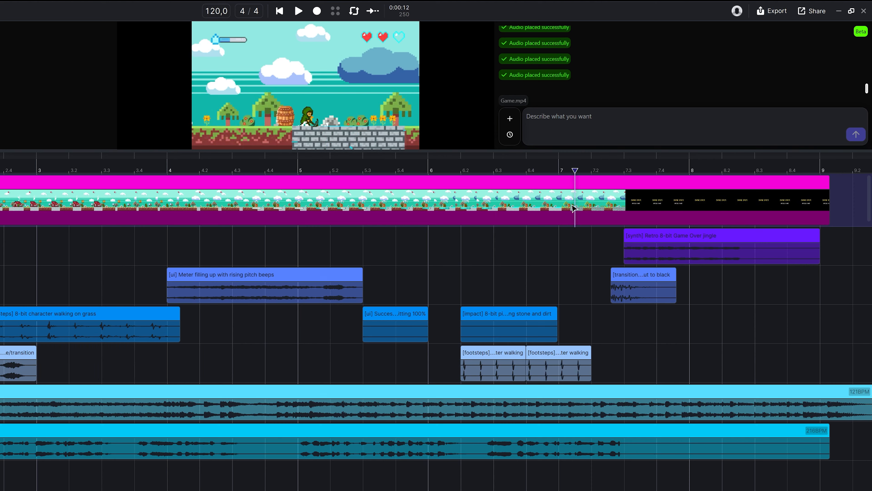
click(586, 354)
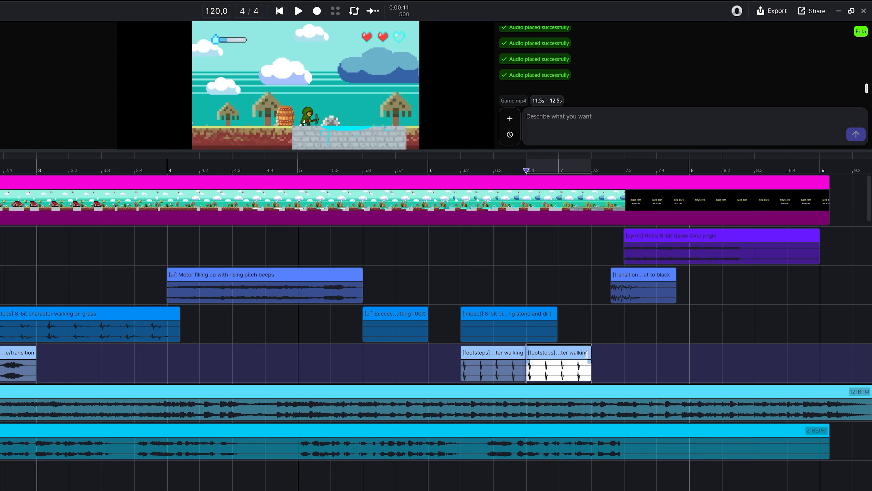
click(461, 198)
key(space)
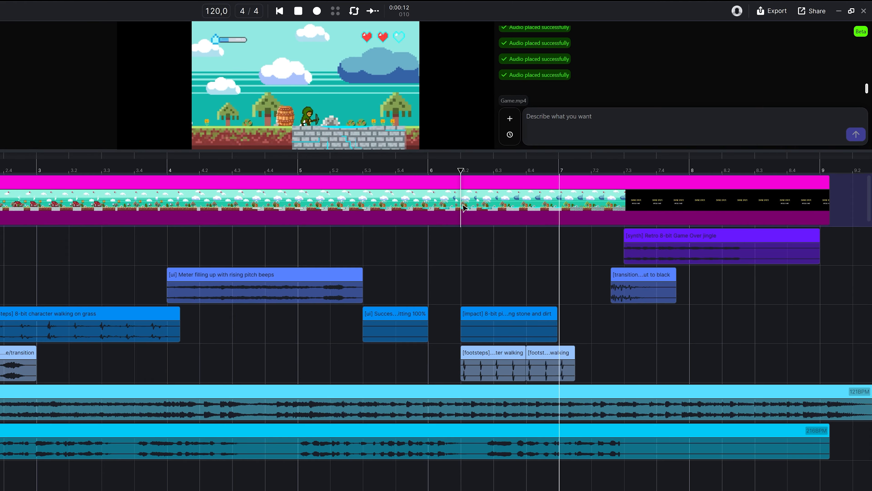
key(space)
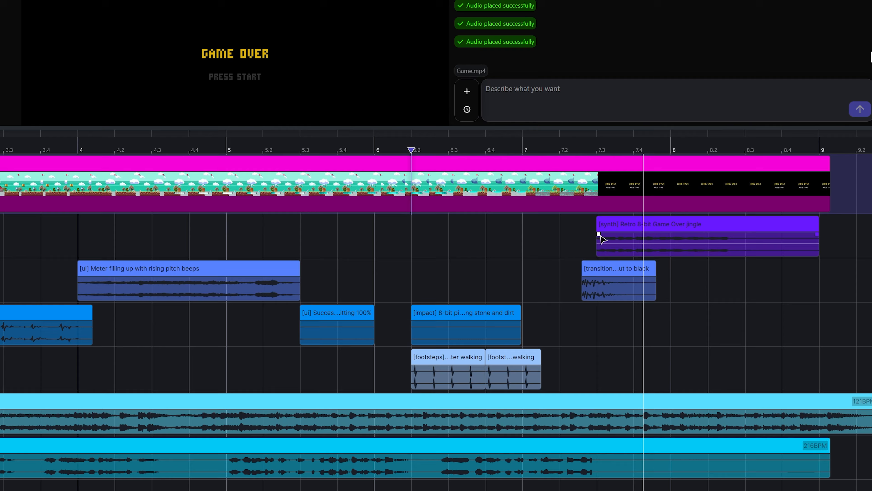
Step: Add a short fade-in to the Retro 8-bit Game Over jingle clip and play it from just before 7.3
drag(625, 245, 648, 248)
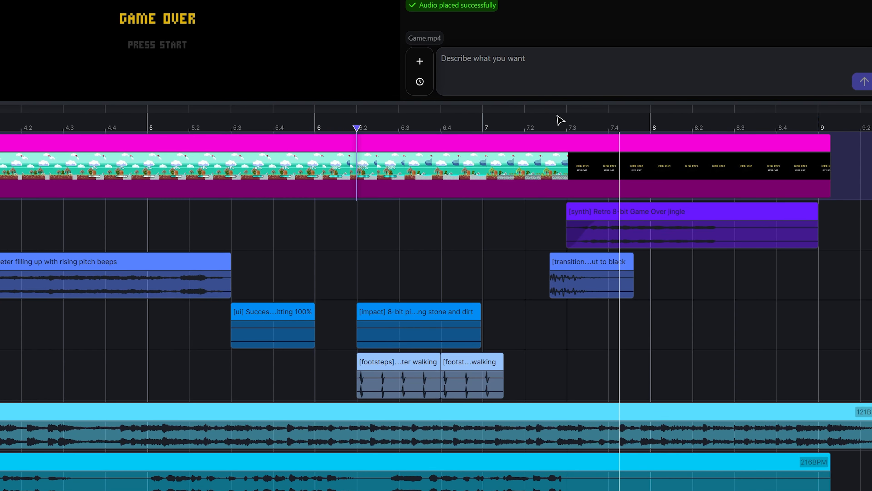
click(557, 122)
key(space)
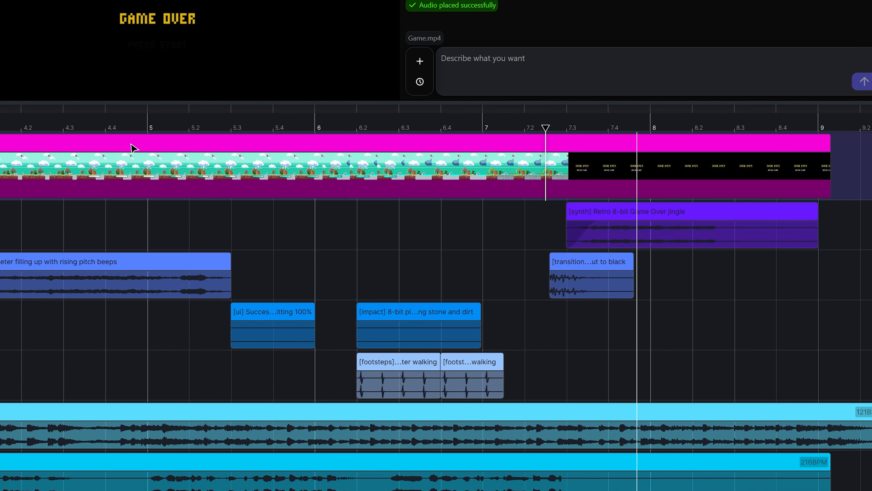
Step: Mark the gameplay section of the video from 3.0 s to 13.0 s and have the agent generate "Atmospheric wind ambience" for it
key(space)
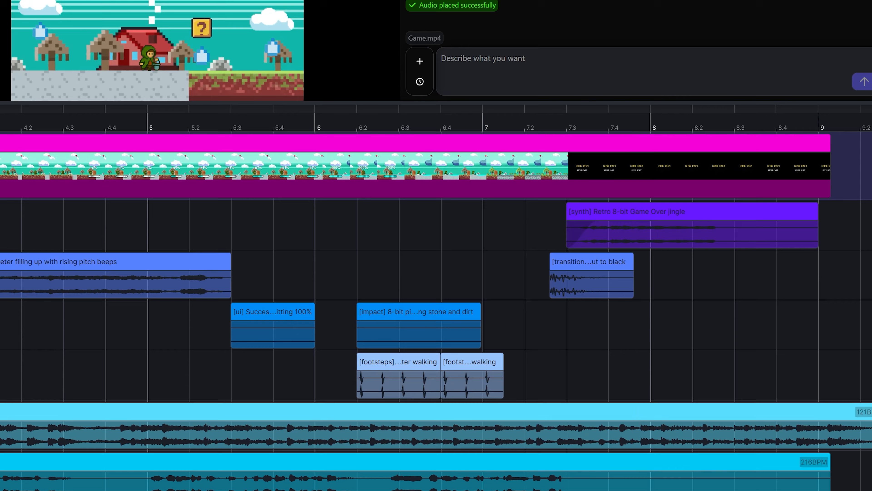
key(space)
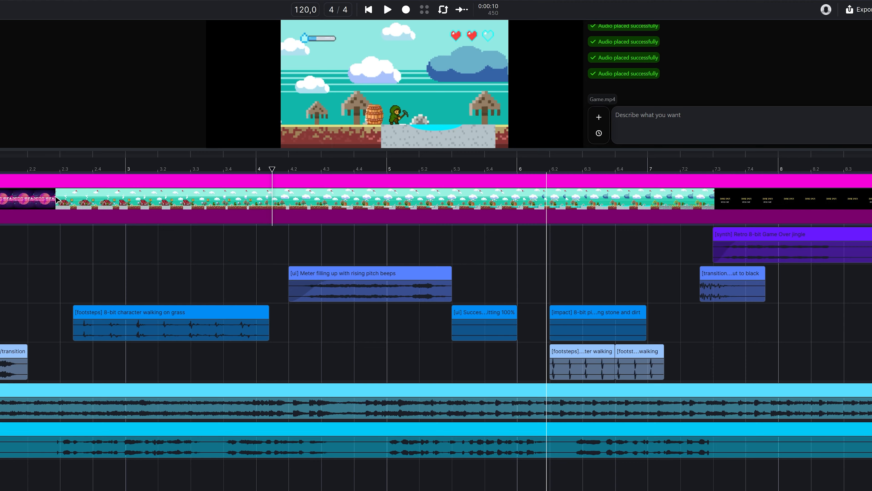
click(56, 198)
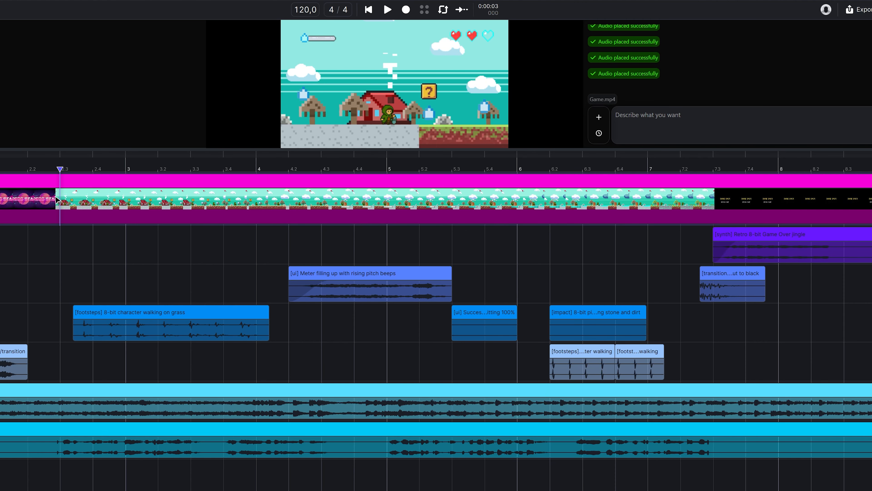
scroll(58, 199, right, 1)
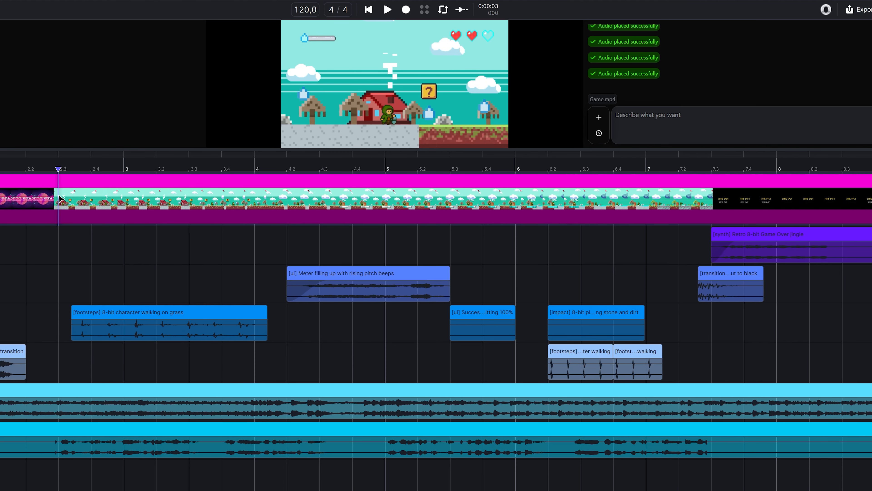
drag(79, 205, 710, 209)
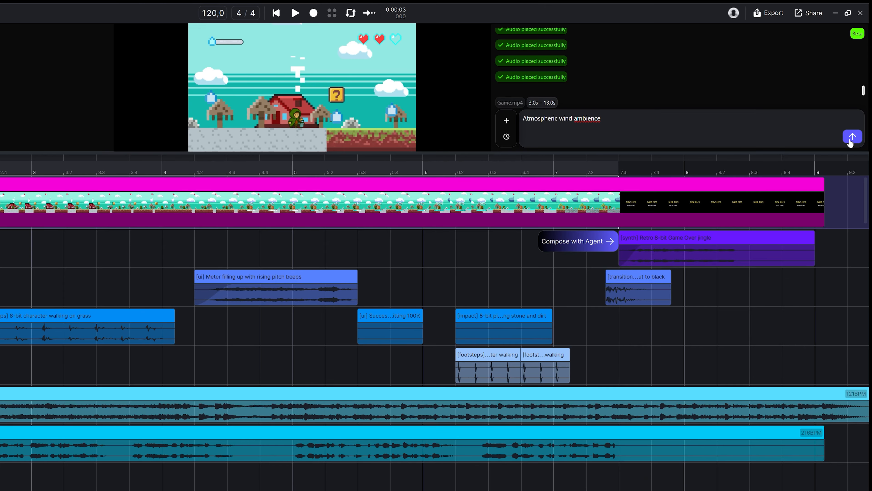
click(852, 137)
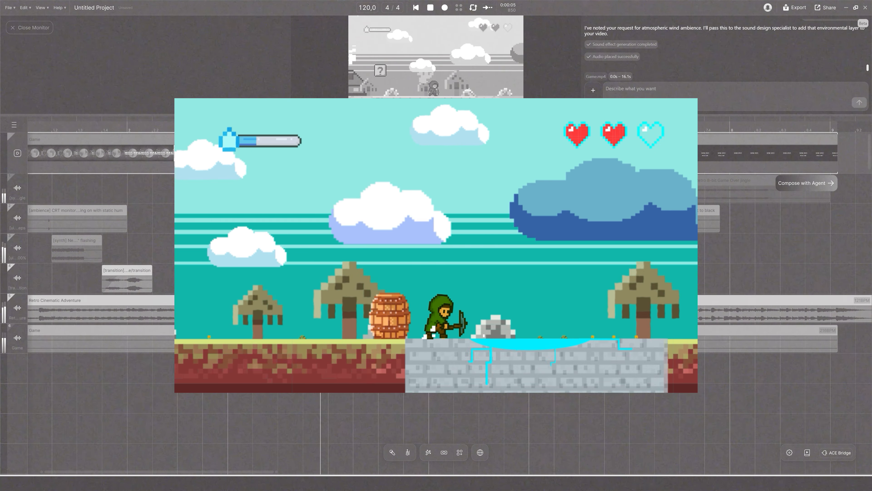
Step: Show the track mixing controls, solo the atmospheric wind ambience track, and play it from just after 2.3
key(space)
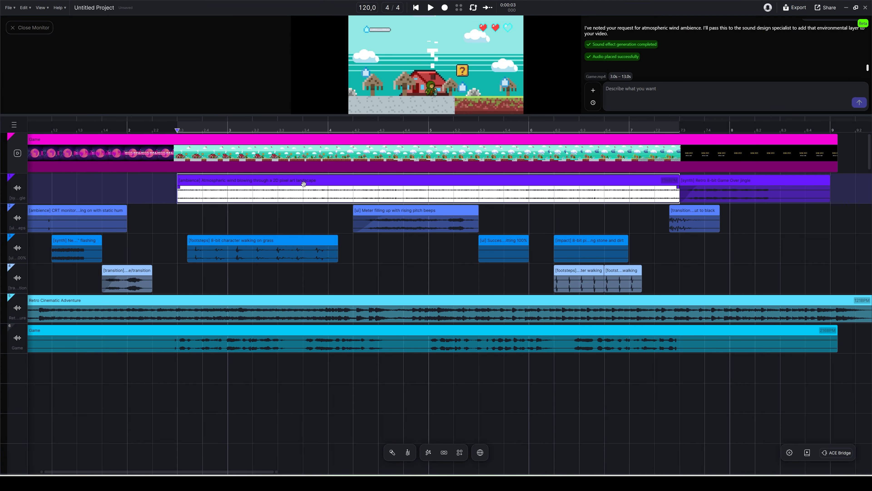
key(m)
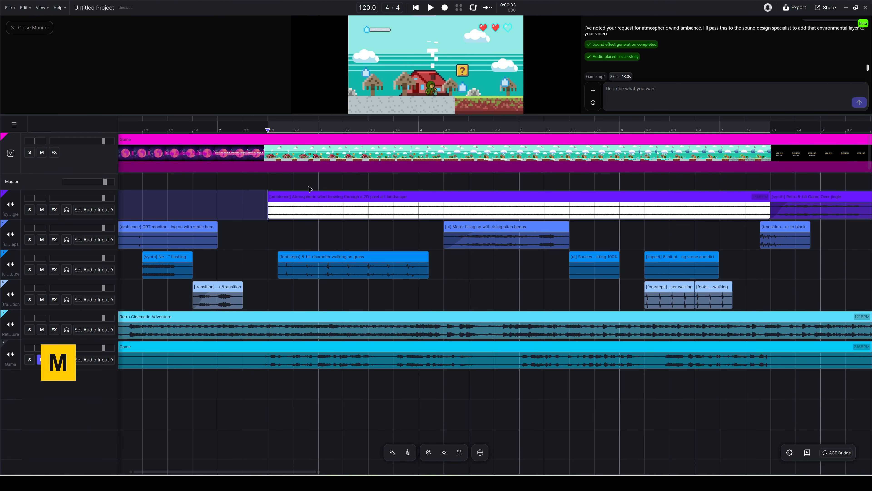
click(29, 210)
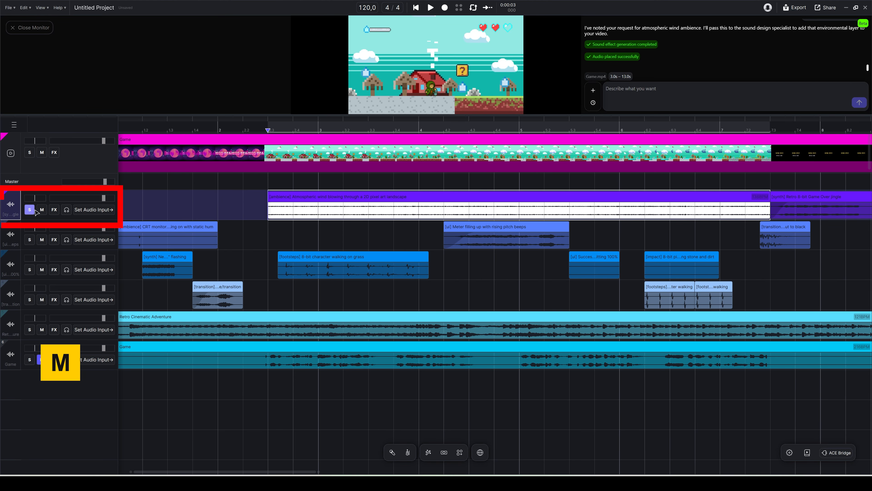
click(281, 168)
key(space)
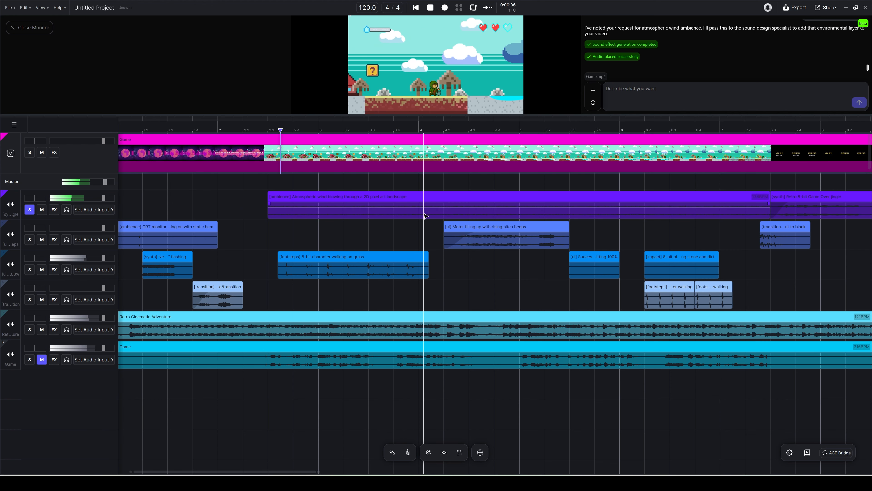
key(space)
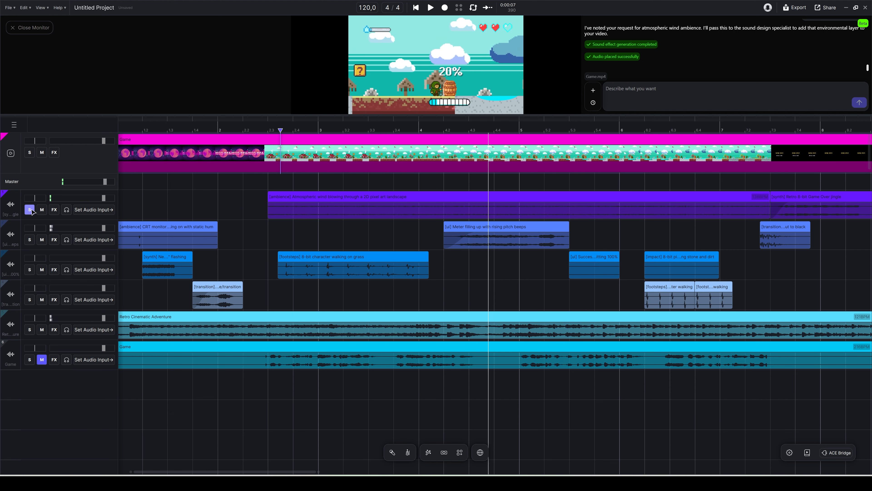
Step: Take the wind ambience track out of solo, deactivate its wind clip, and play the mix from 2.3
click(359, 217)
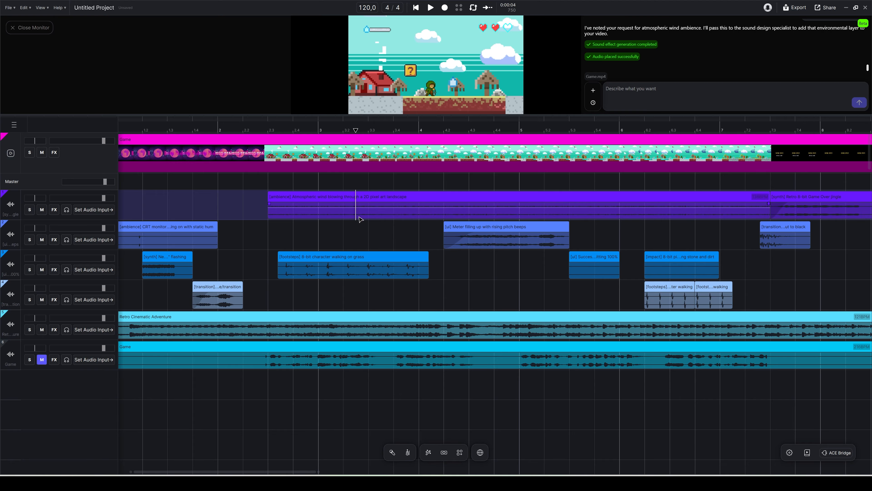
click(370, 217)
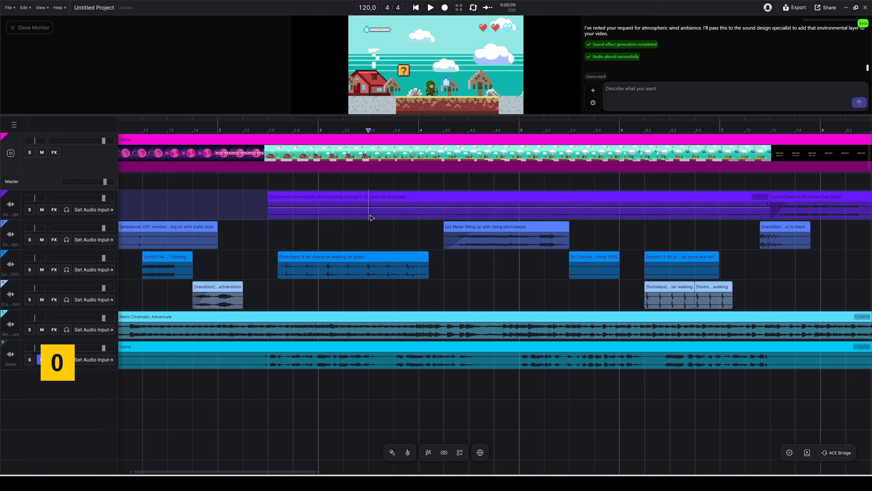
click(370, 197)
key(0)
click(267, 187)
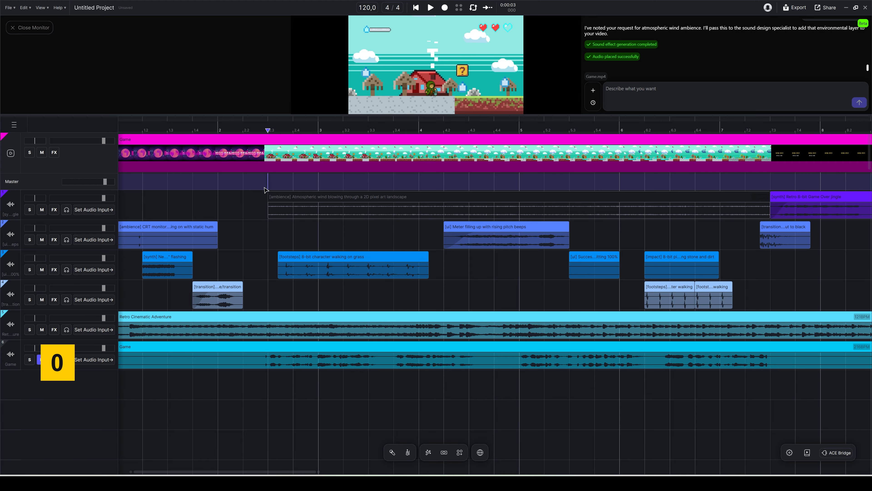
key(space)
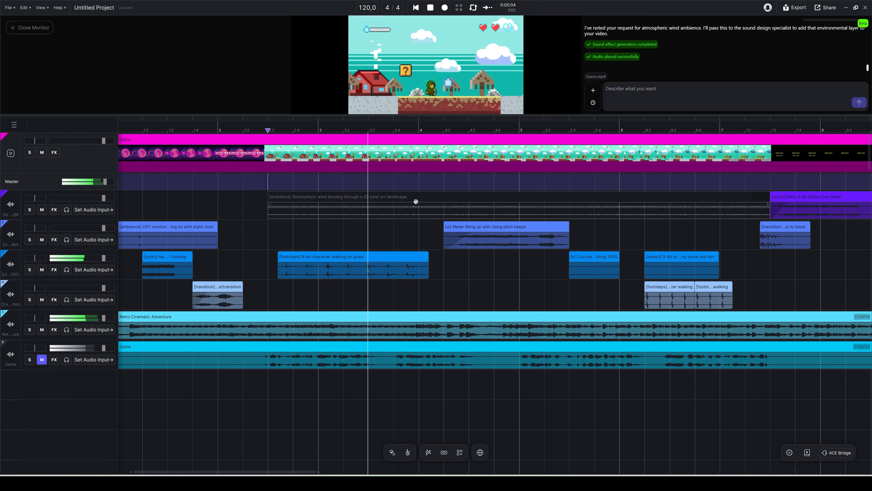
Step: Reactivate the atmospheric wind ambience clip and play the full mix from 2.3 with the wind included
click(402, 197)
key(space)
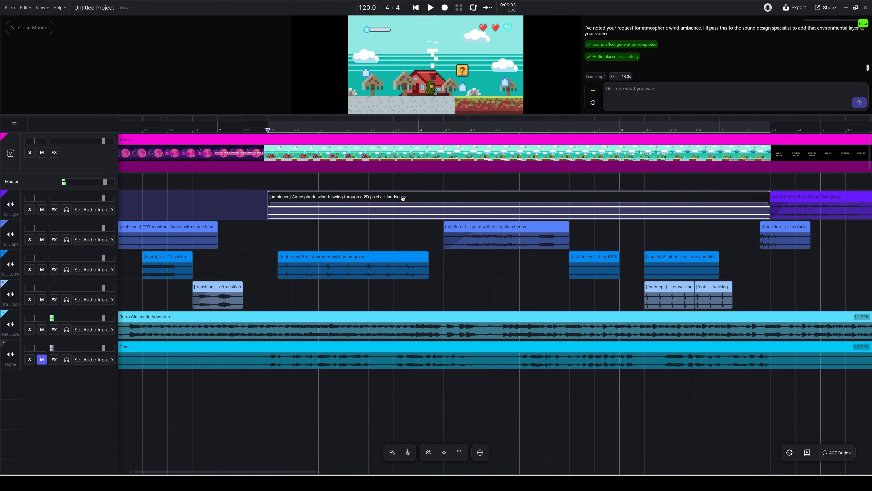
key(0)
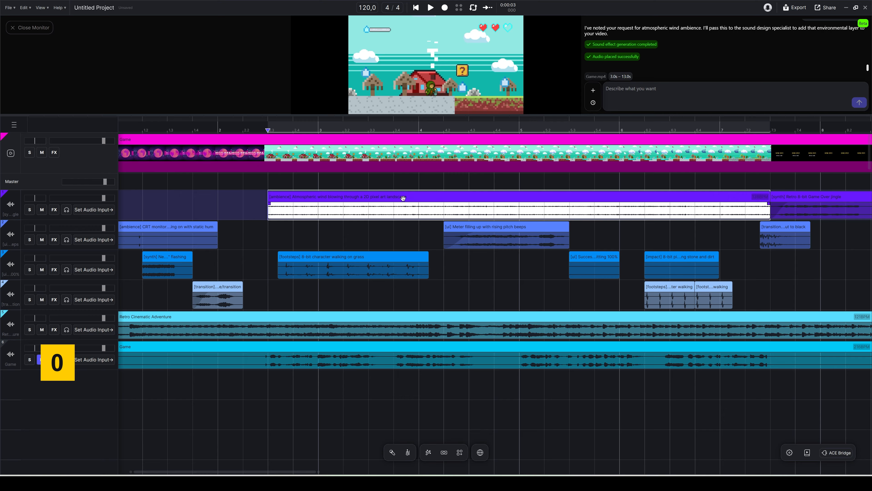
key(space)
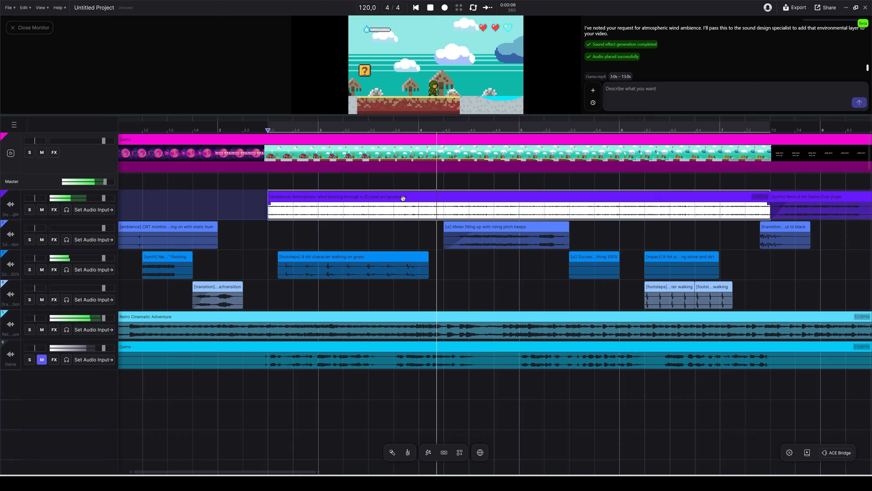
key(space)
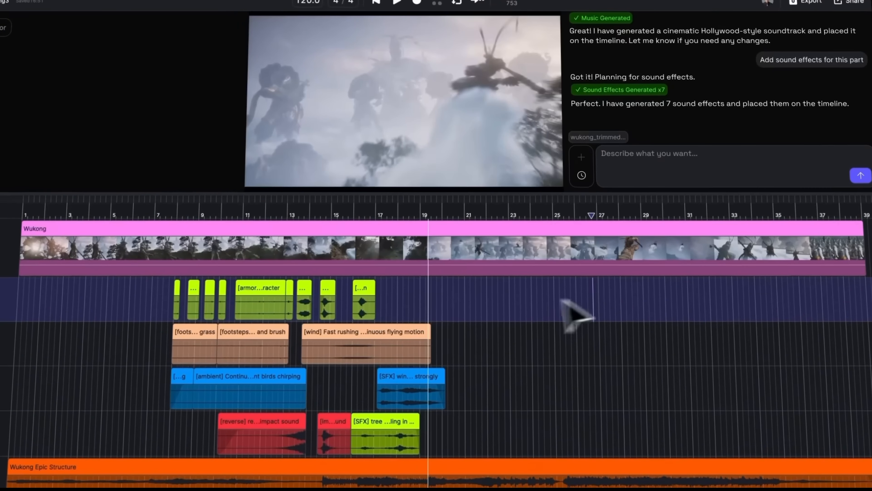
Step: Mark an empty range from about bar 19 to bar 25 on the Wukong project's upper sound effects track and generate "Ethnic female choir" there
click(420, 296)
drag(421, 290, 565, 292)
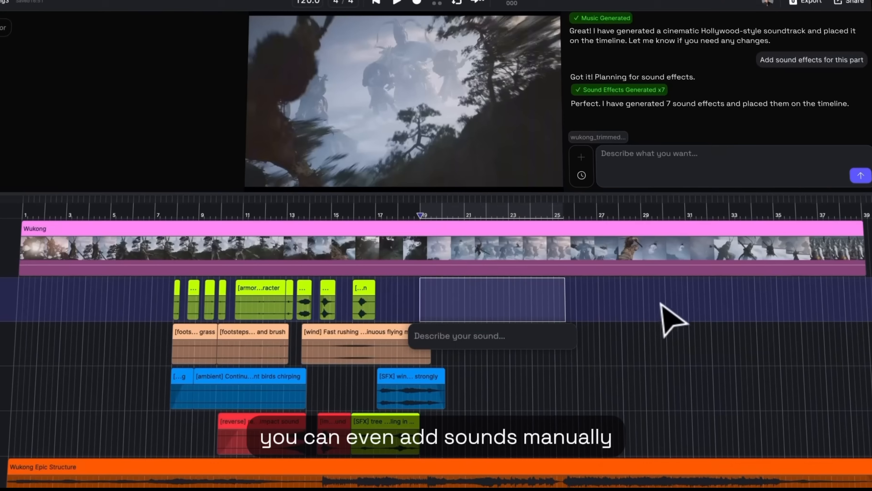
text(Ethnic female choir)
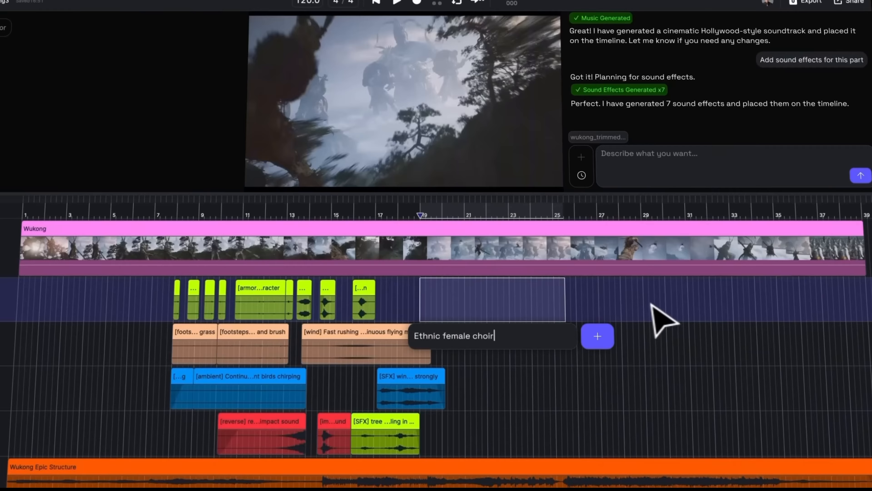
key(Return)
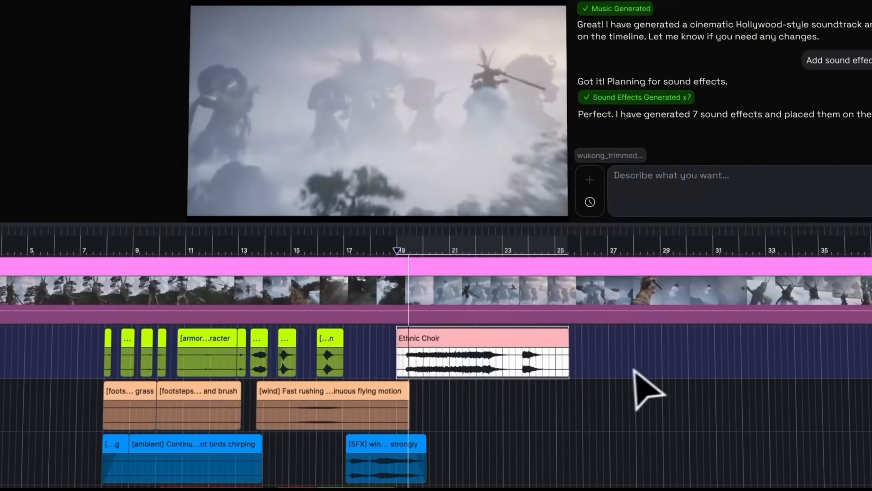